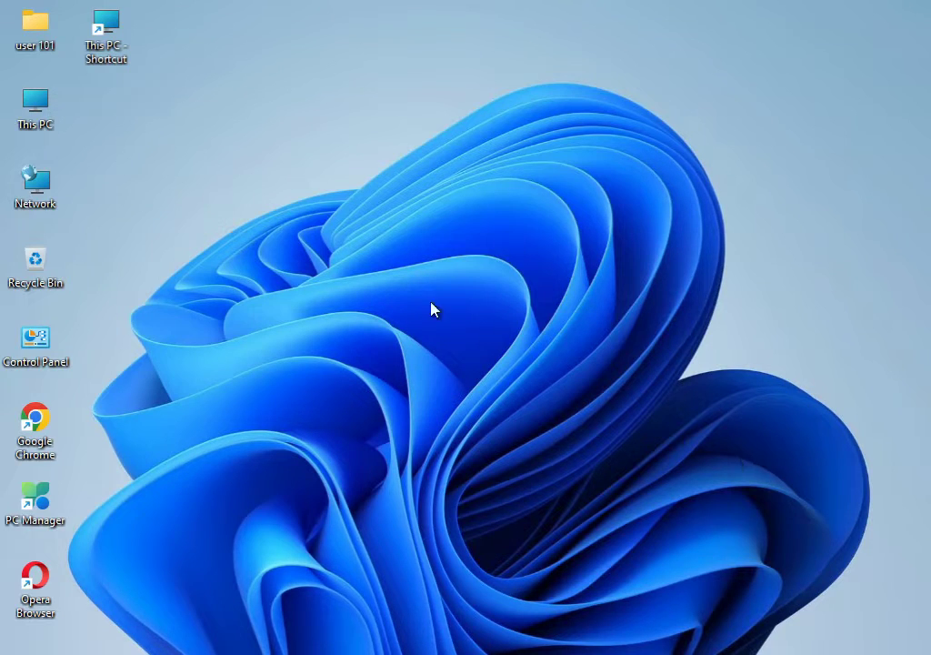
# - Run the Windows Update troubleshooter from the other troubleshooters in the Windows system settings
pyautogui.press('super')
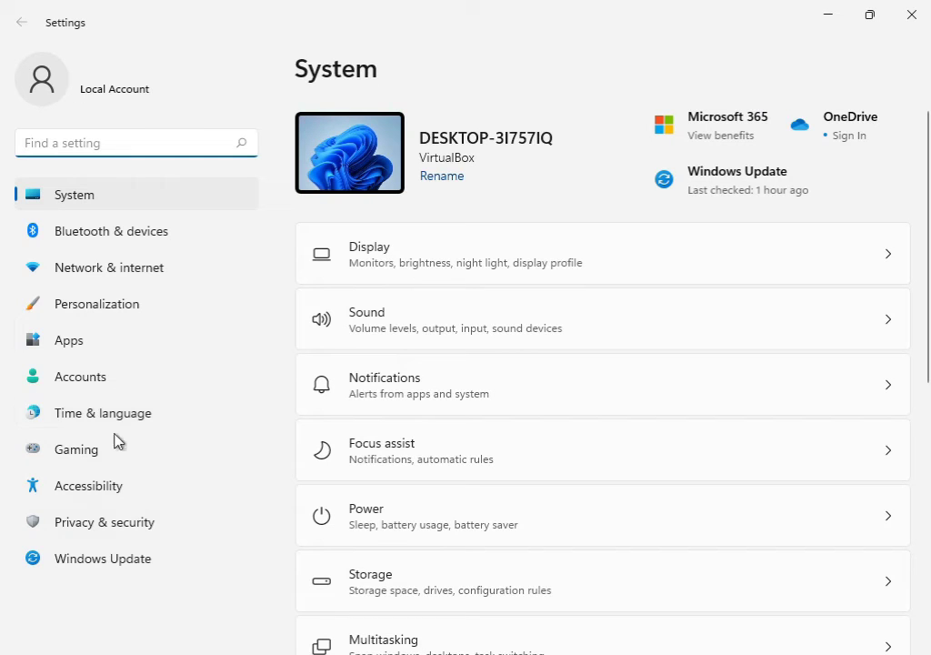
pyautogui.scroll(-5, 520, 487)
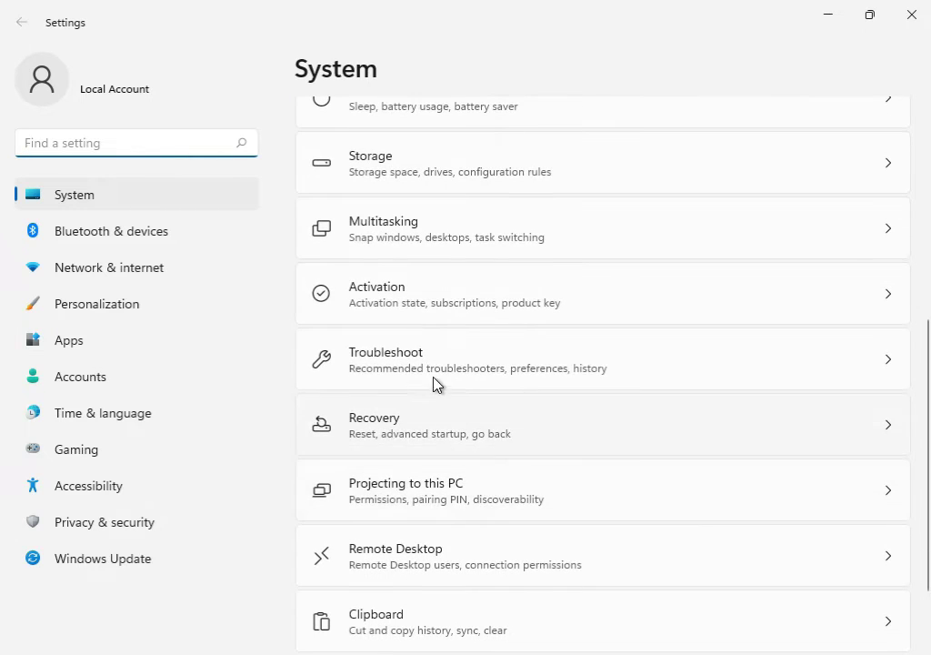
pyautogui.click(443, 374)
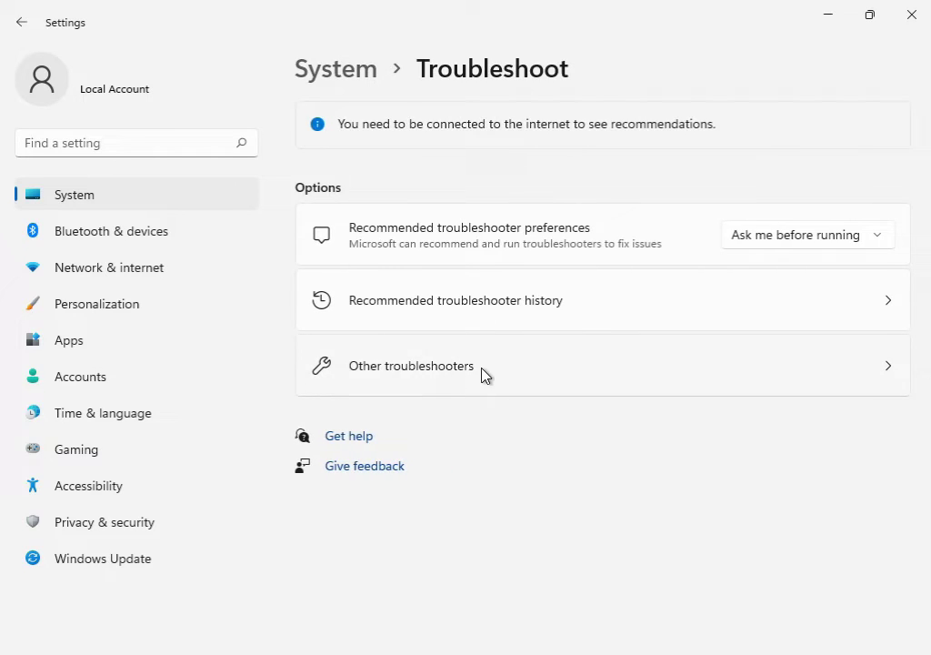
pyautogui.click(483, 370)
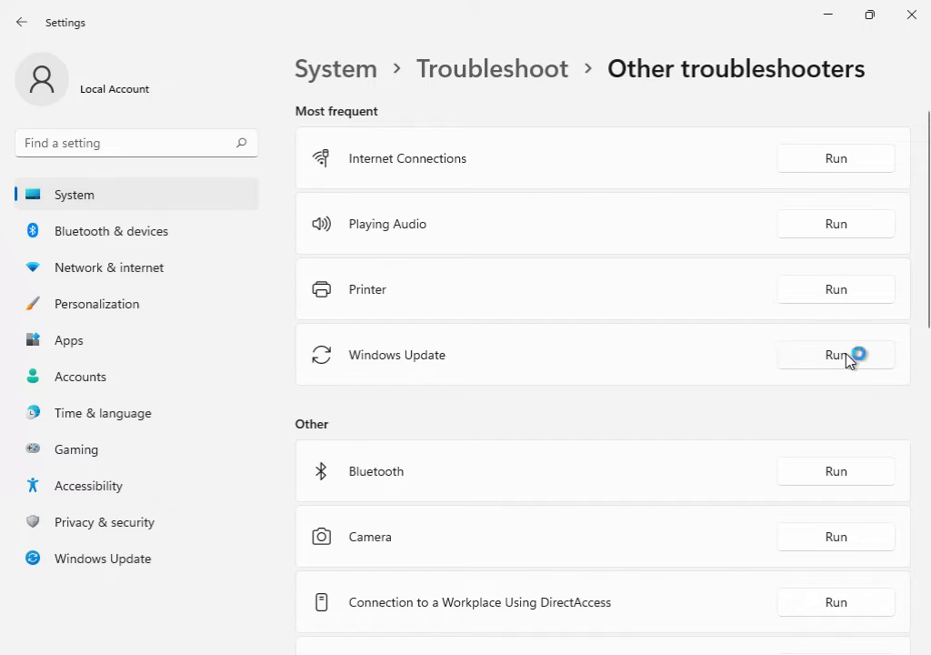
pyautogui.click(847, 355)
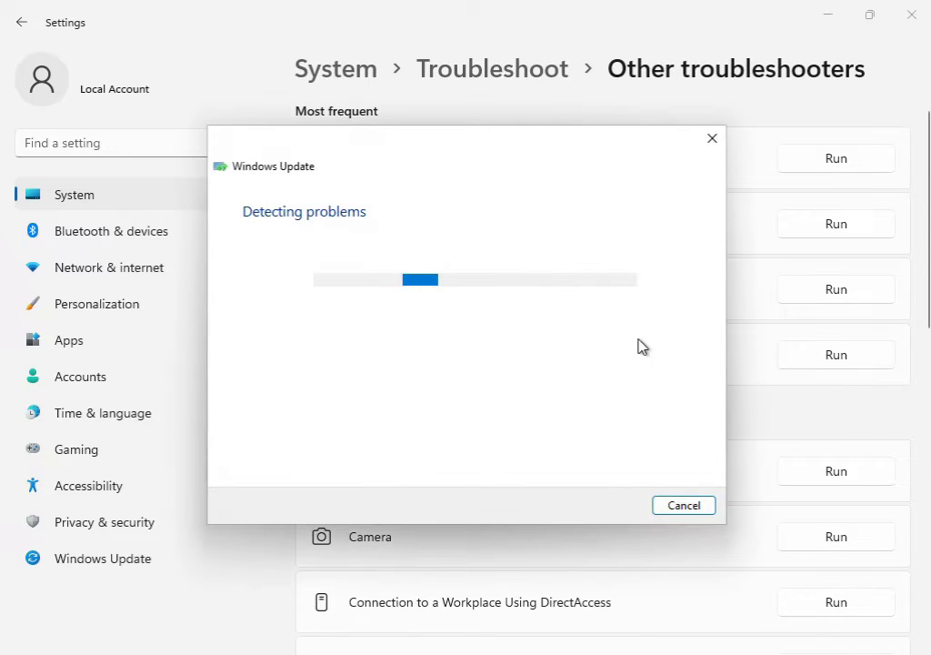
pyautogui.moveTo(474, 151); pyautogui.dragTo(570, 482)
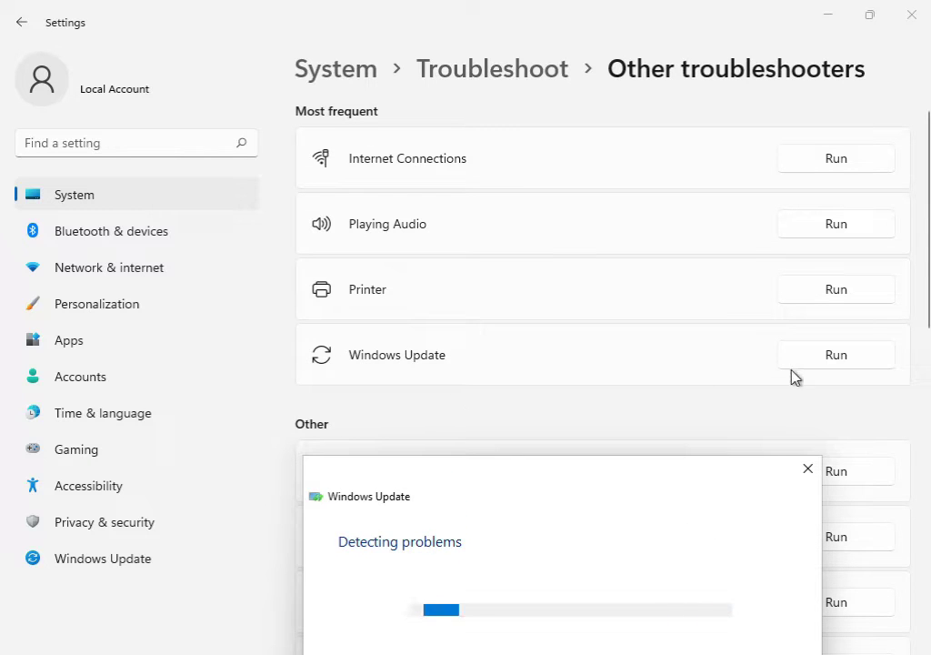
pyautogui.moveTo(609, 490); pyautogui.dragTo(578, 153)
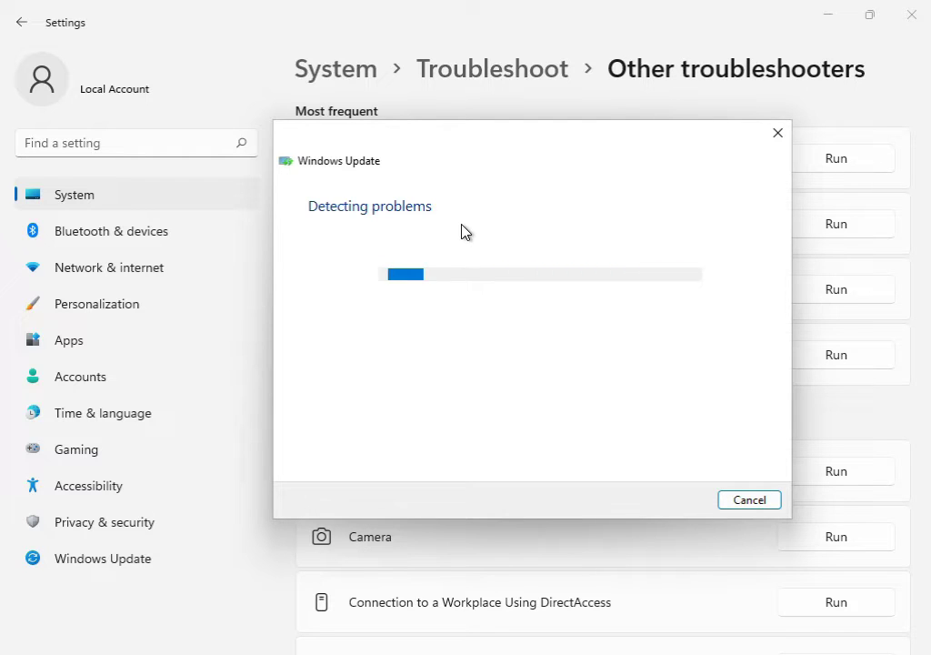
pyautogui.moveTo(655, 650)
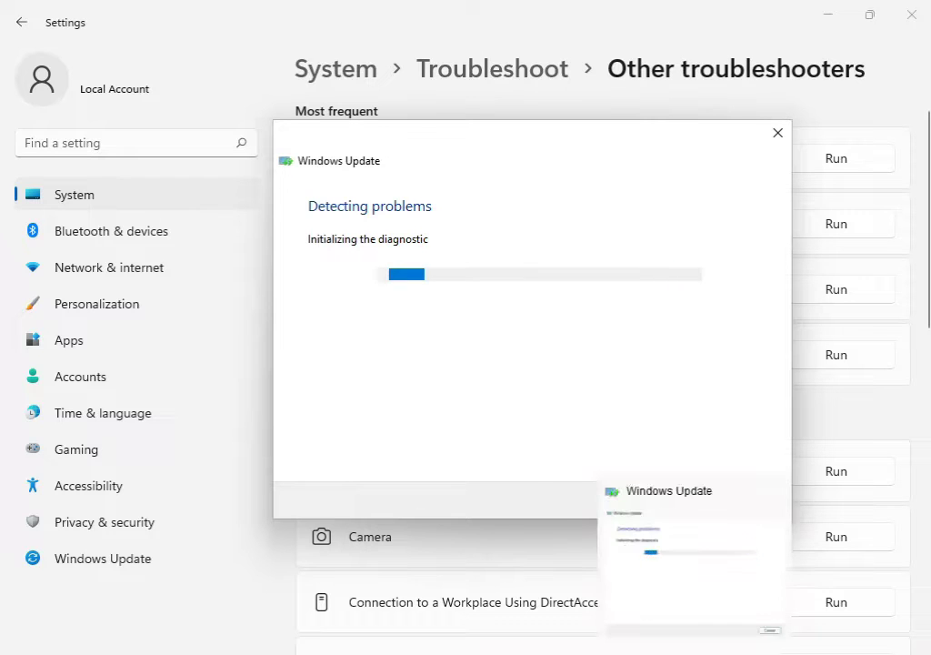
# - Show the desktop and open the user's temporary files folder with the Run command %temp%
pyautogui.press('super+d')
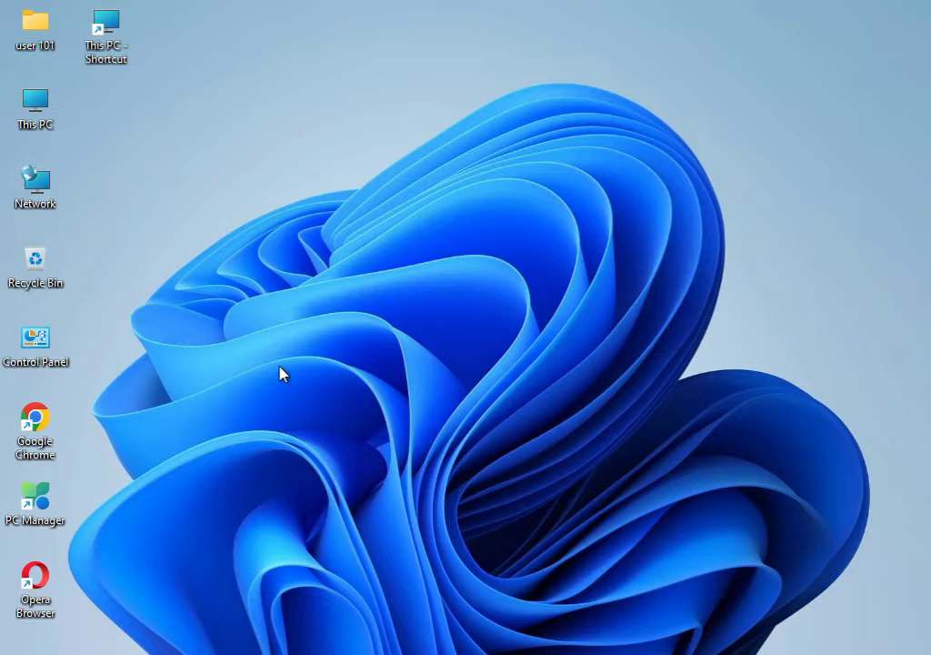
pyautogui.press('super+r')
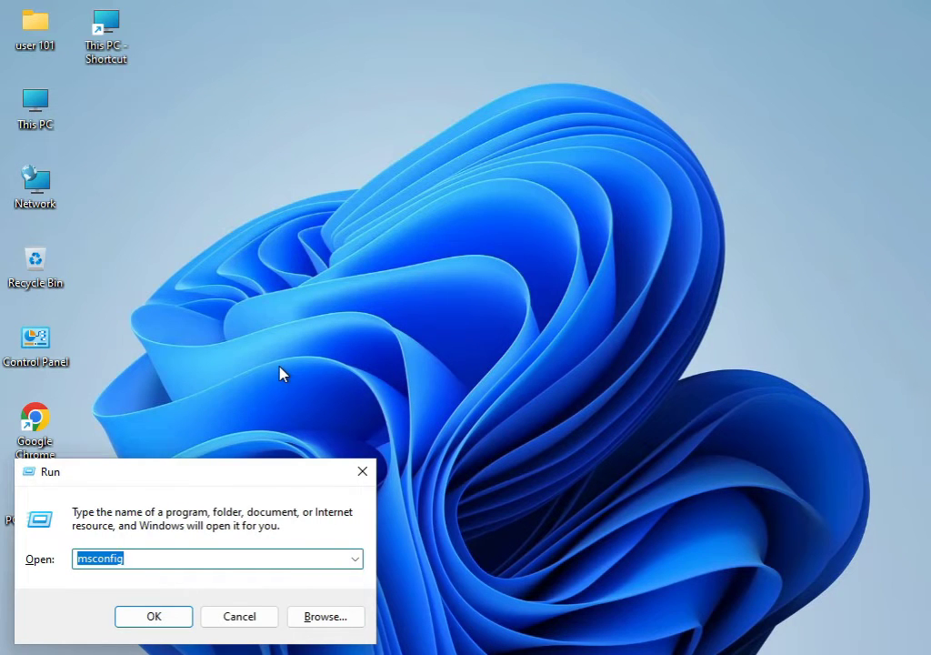
pyautogui.write('%temp%')
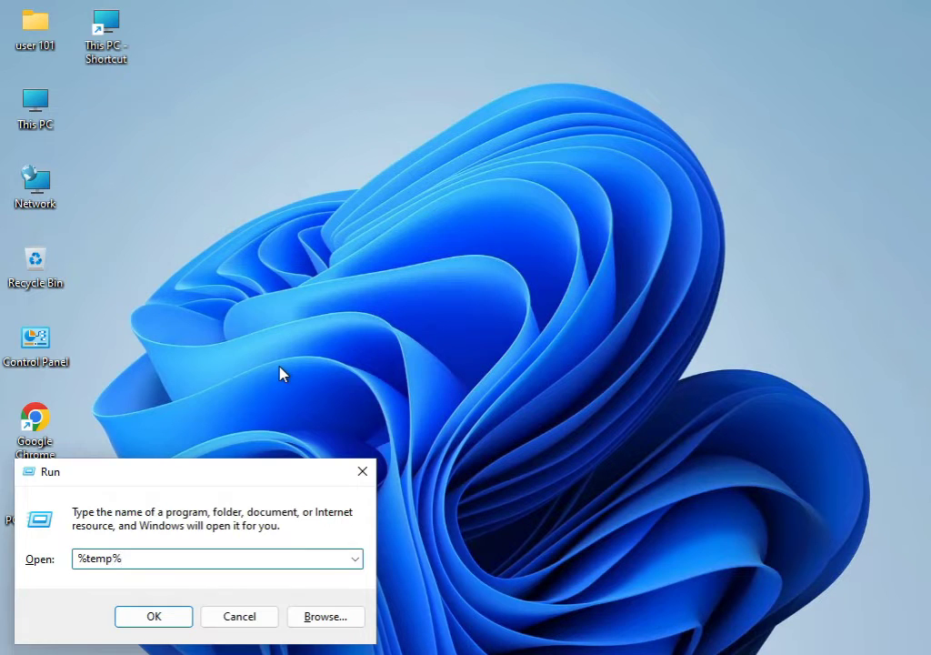
pyautogui.press('Return')
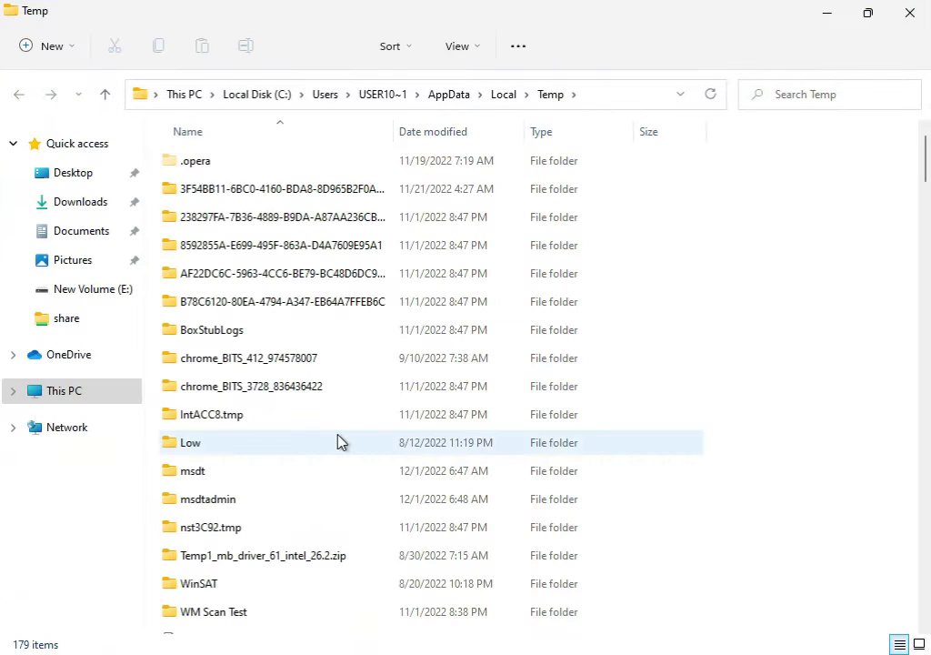
# - Permanently delete everything in the Temp folder, granting administrator permission and skipping all files in use, and close the folder
pyautogui.hotkey('ctrl', 'a')
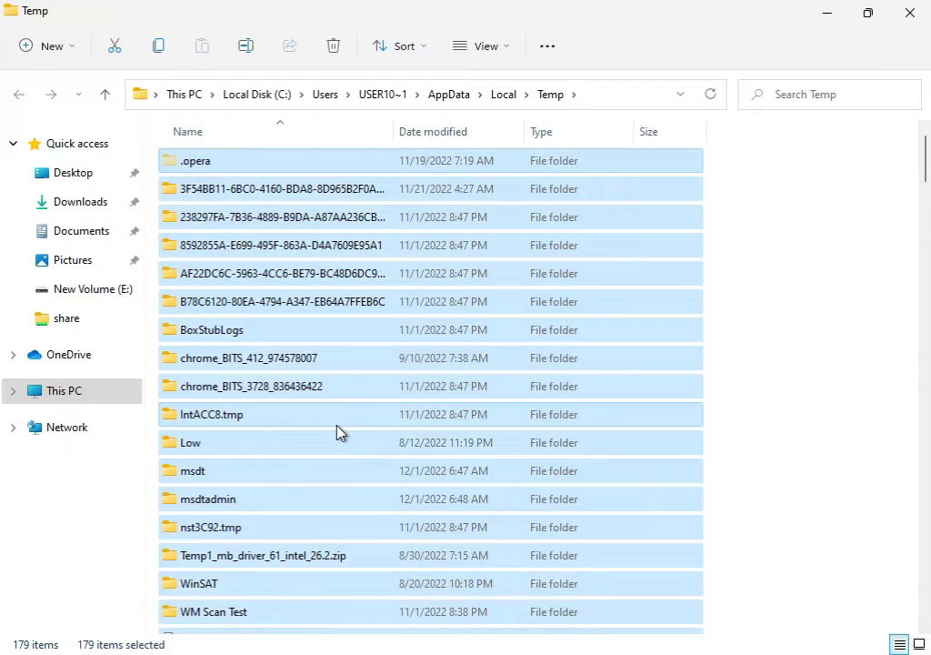
pyautogui.hotkey('shift', 'Delete')
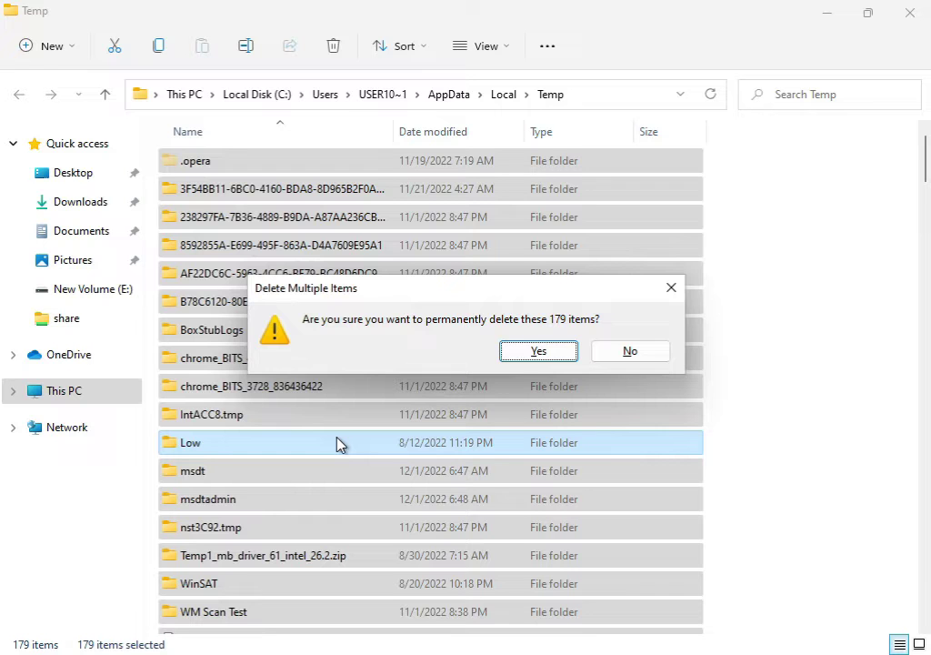
pyautogui.click(516, 351)
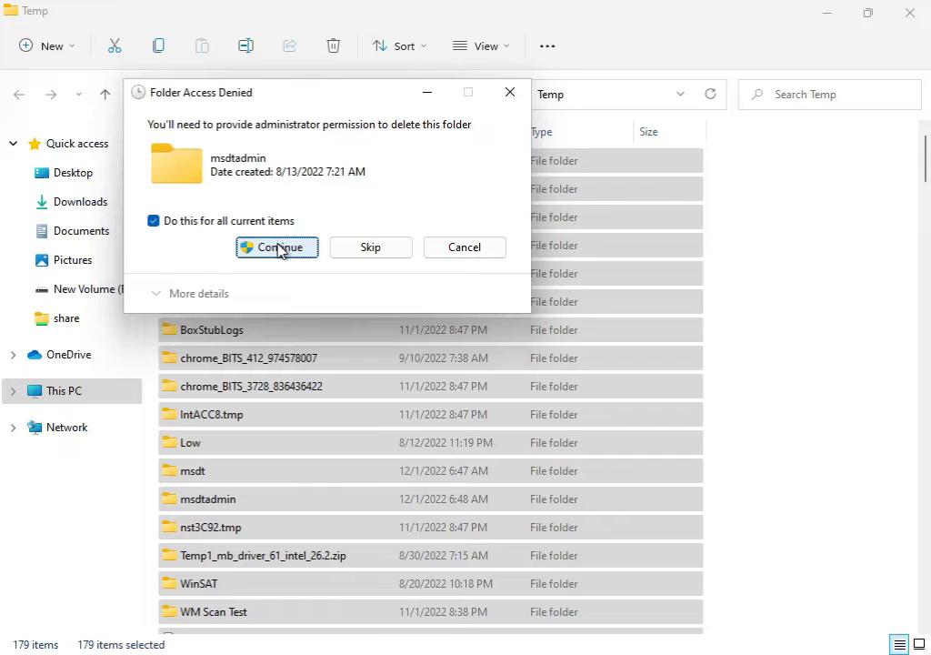
pyautogui.click(280, 247)
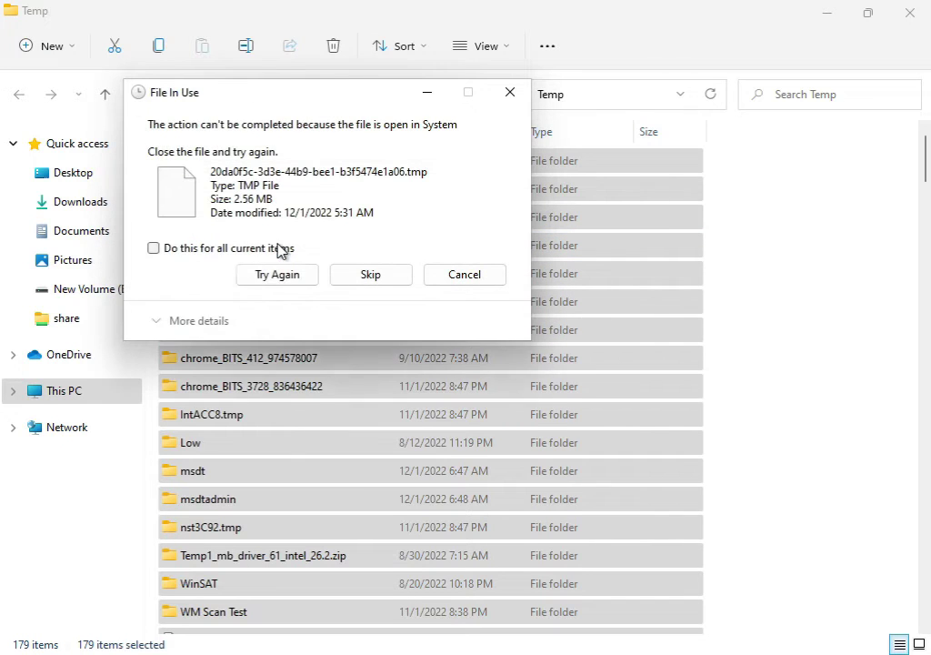
pyautogui.click(232, 253)
pyautogui.click(260, 276)
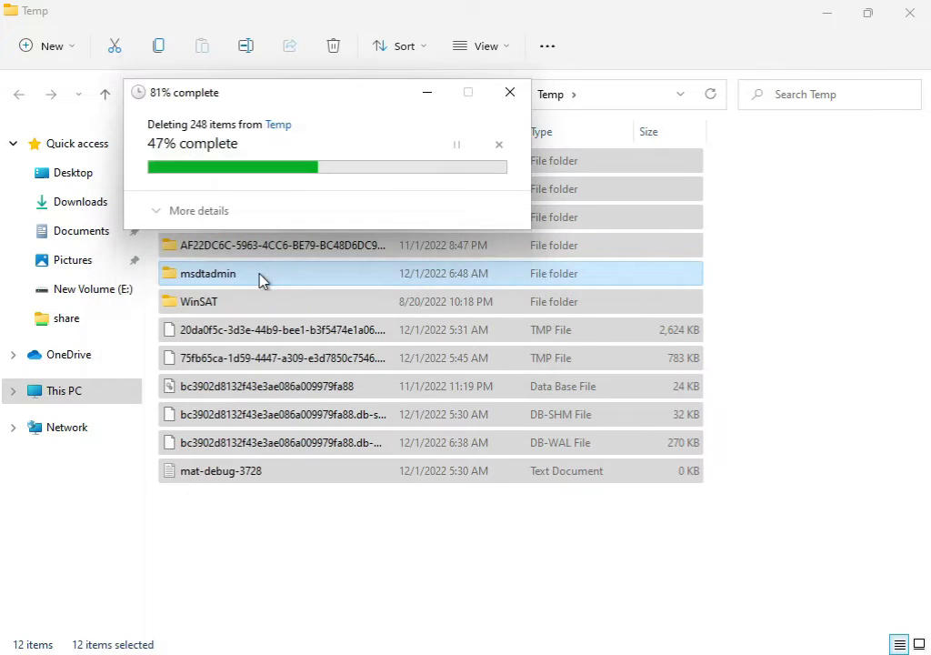
pyautogui.click(227, 254)
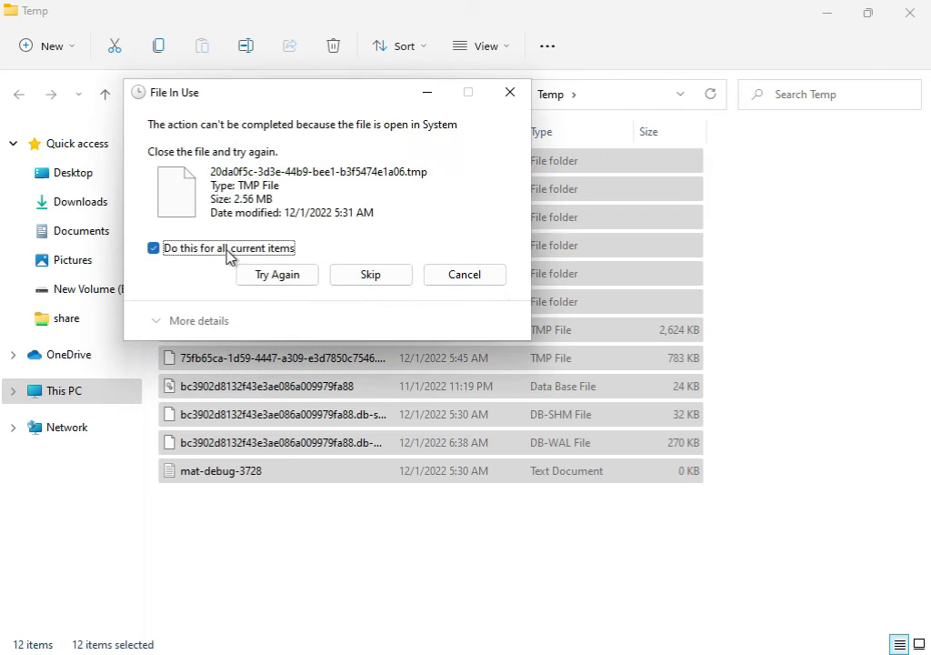
pyautogui.click(348, 276)
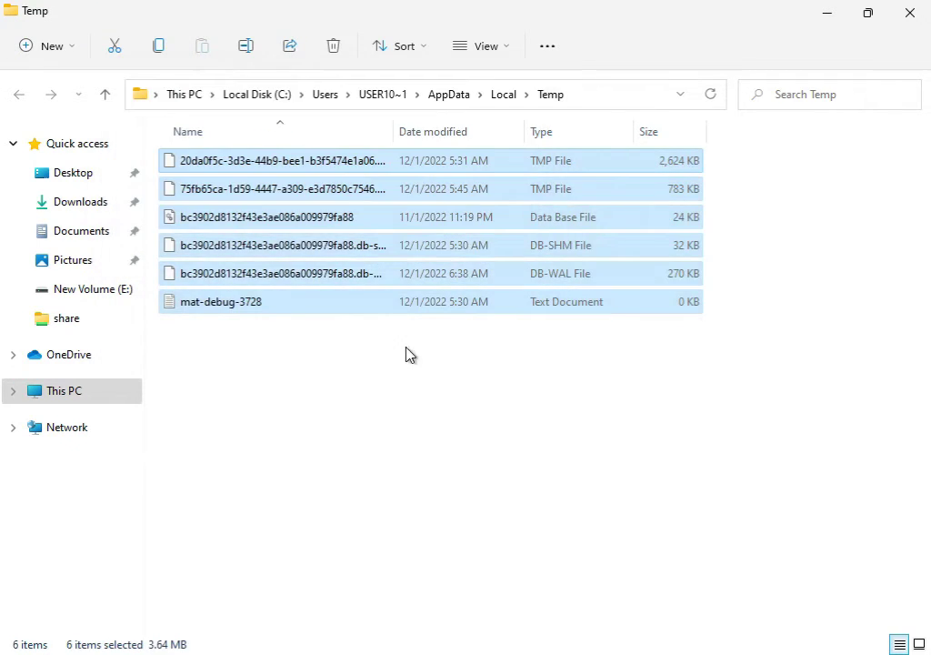
pyautogui.click(910, 15)
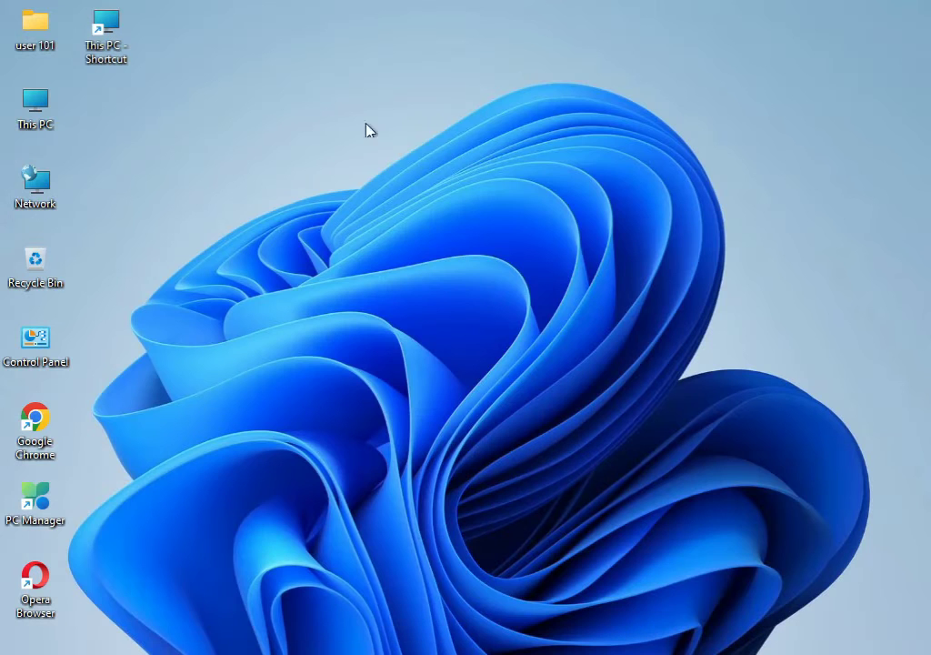
# - Start Disk Cleanup for Local Disk (C:) from the drive's properties
pyautogui.doubleClick(46, 106)
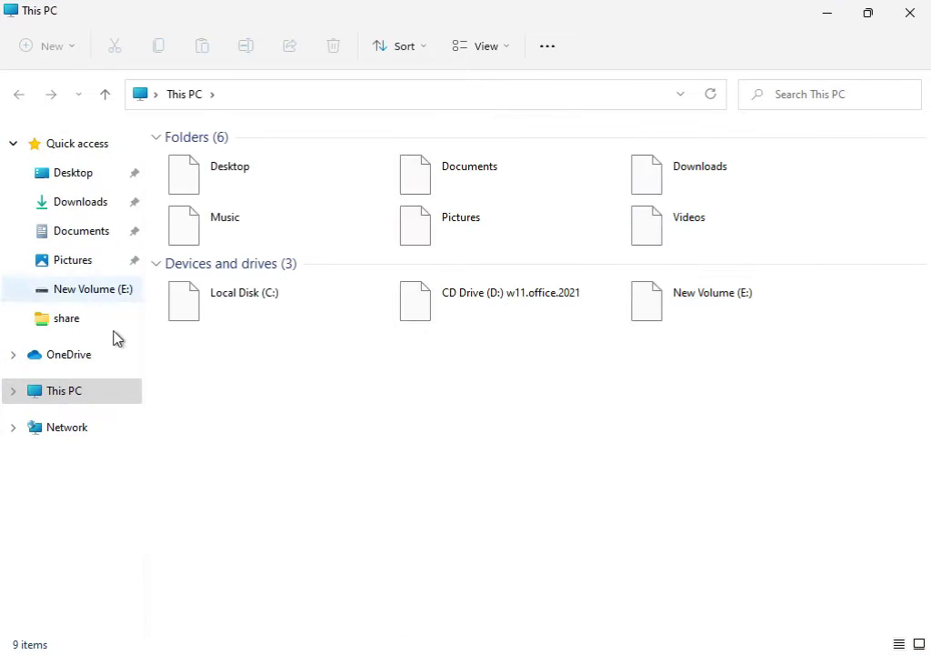
pyautogui.click(248, 306)
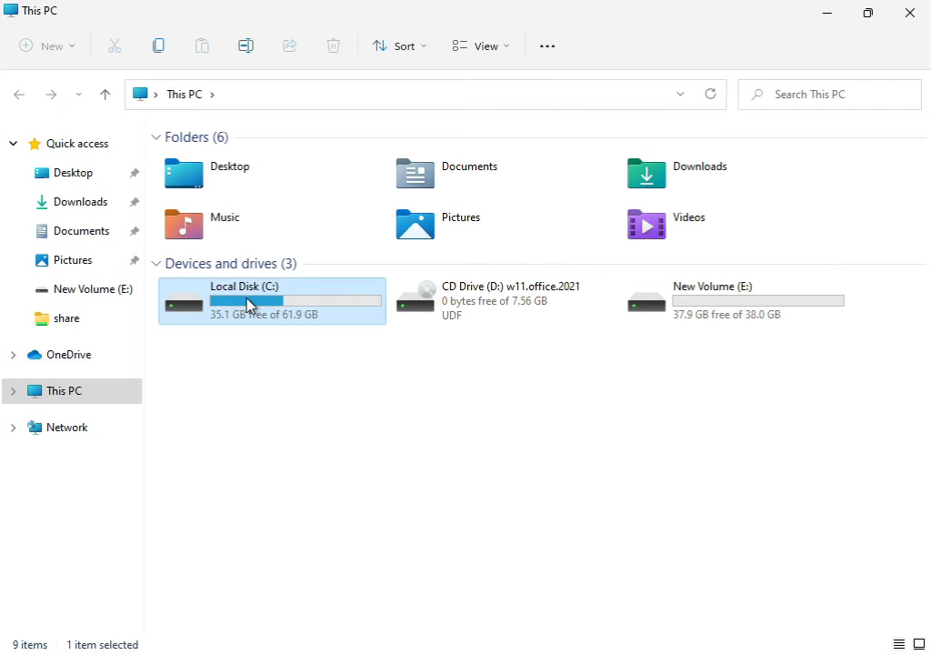
pyautogui.rightClick(247, 305)
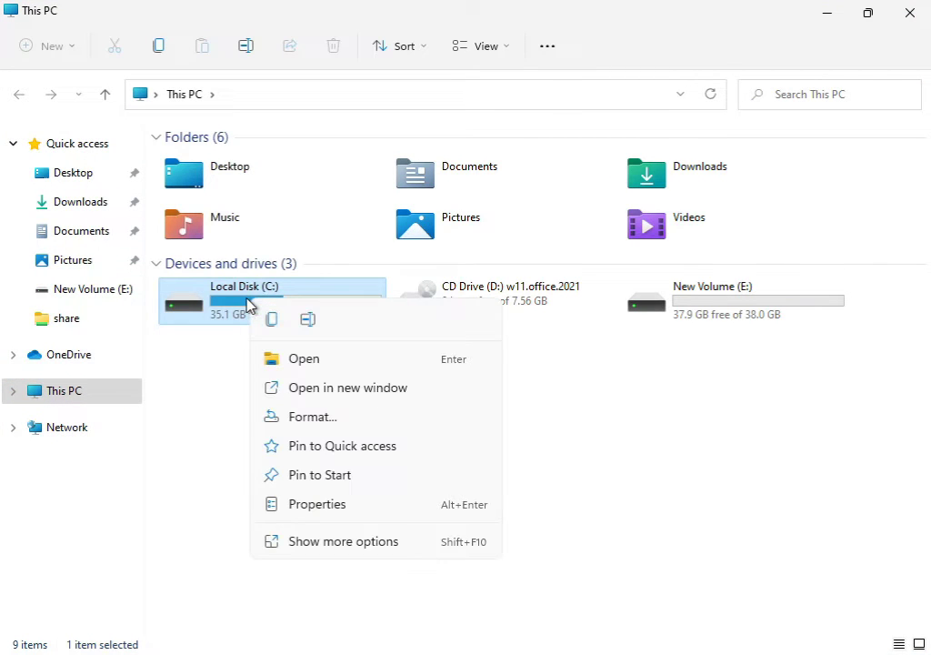
pyautogui.click(318, 542)
pyautogui.click(361, 526)
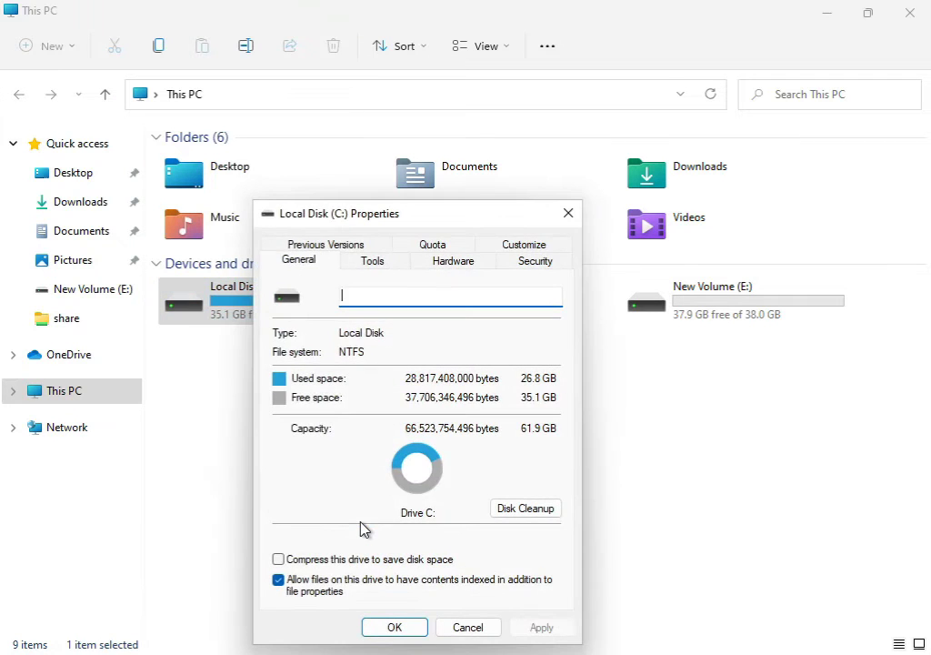
pyautogui.click(528, 510)
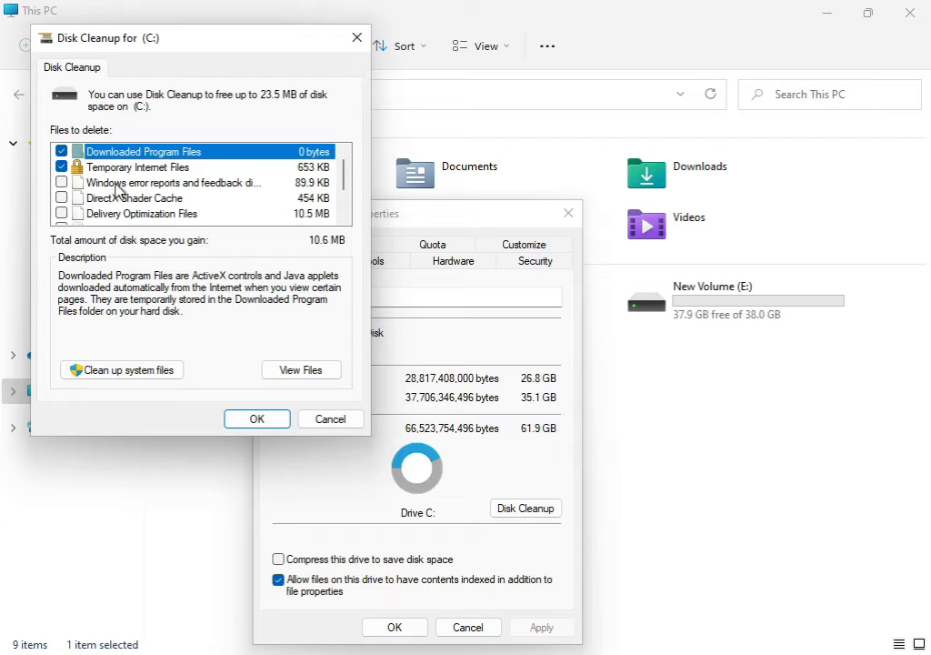
# - Extend the C: cleanup to system files, permanently delete the checked file categories, and close the drive's properties and This PC
pyautogui.click(61, 182)
pyautogui.click(106, 372)
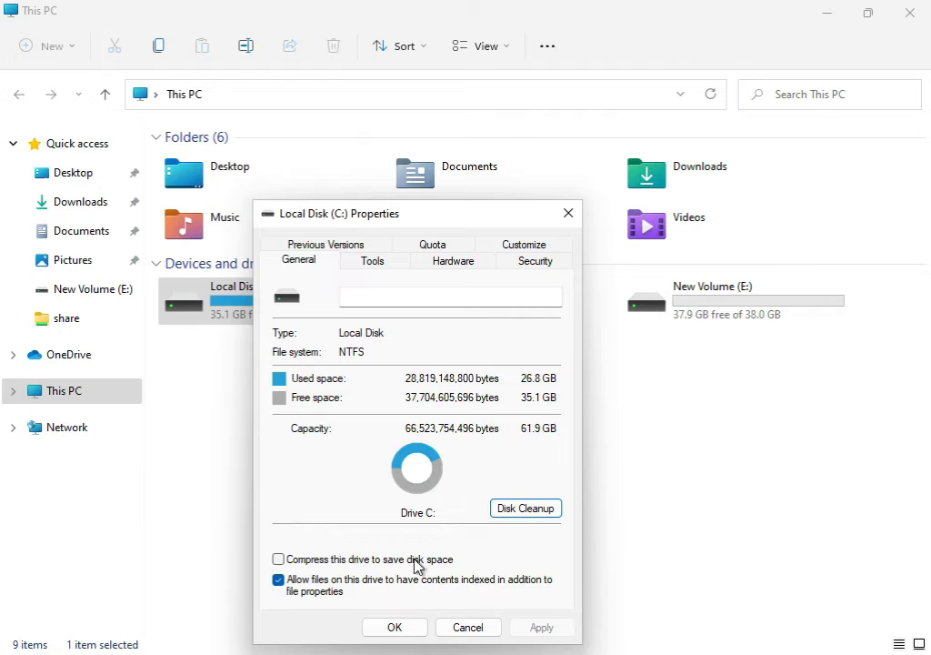
pyautogui.click(396, 628)
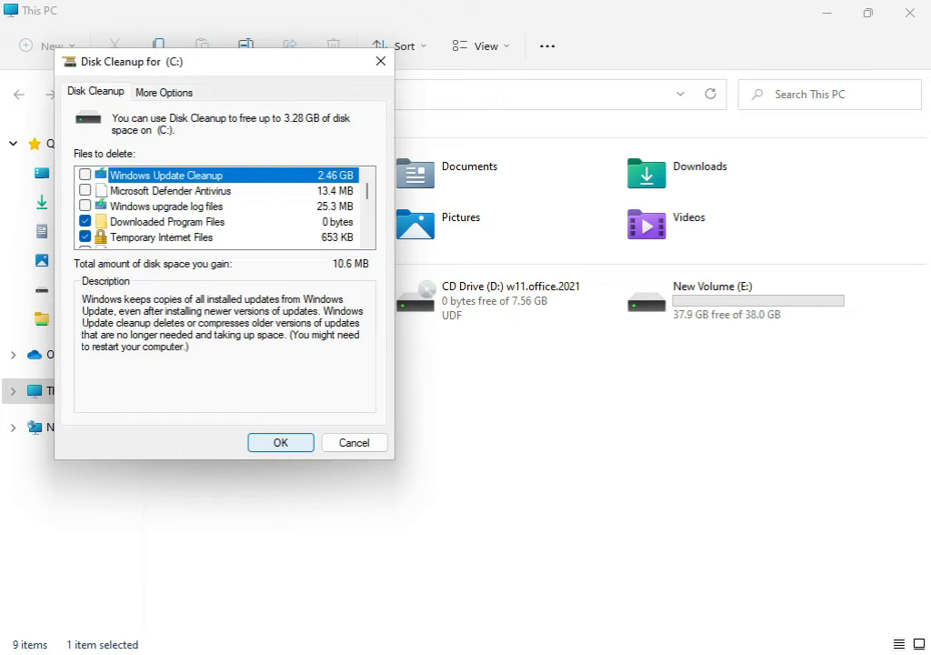
pyautogui.click(255, 446)
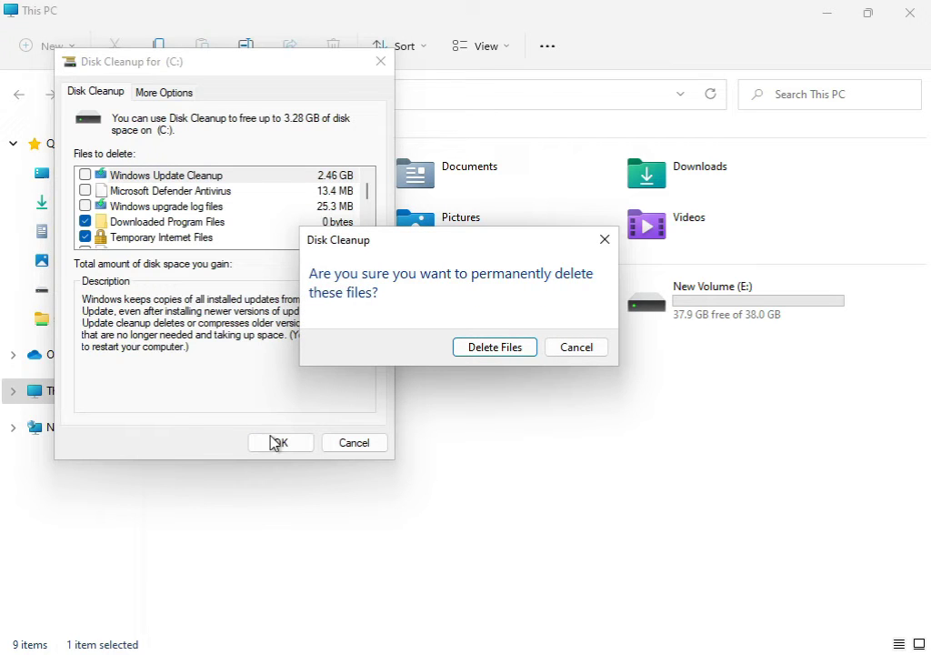
pyautogui.click(521, 353)
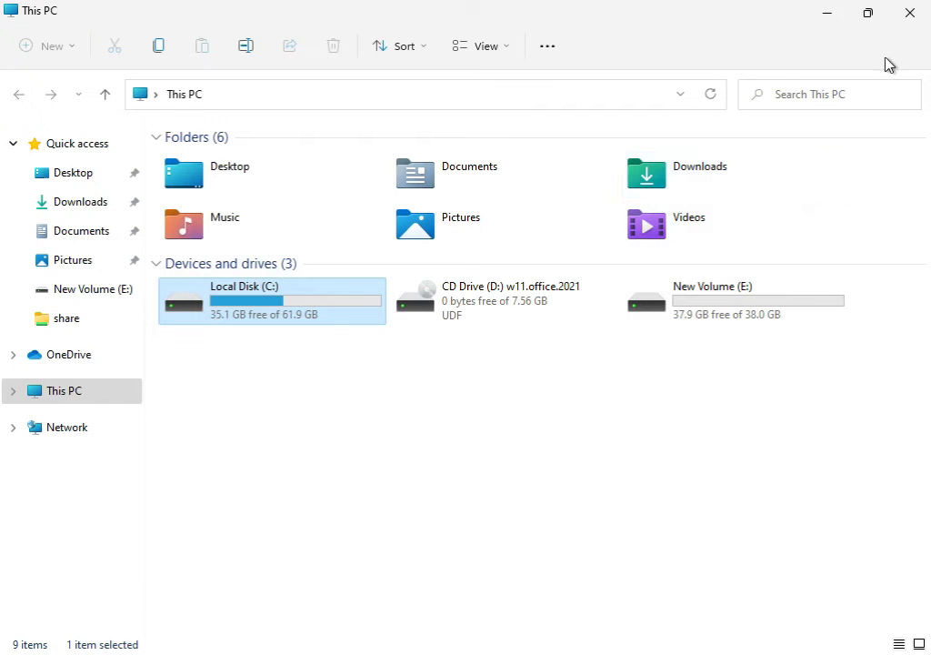
pyautogui.click(905, 16)
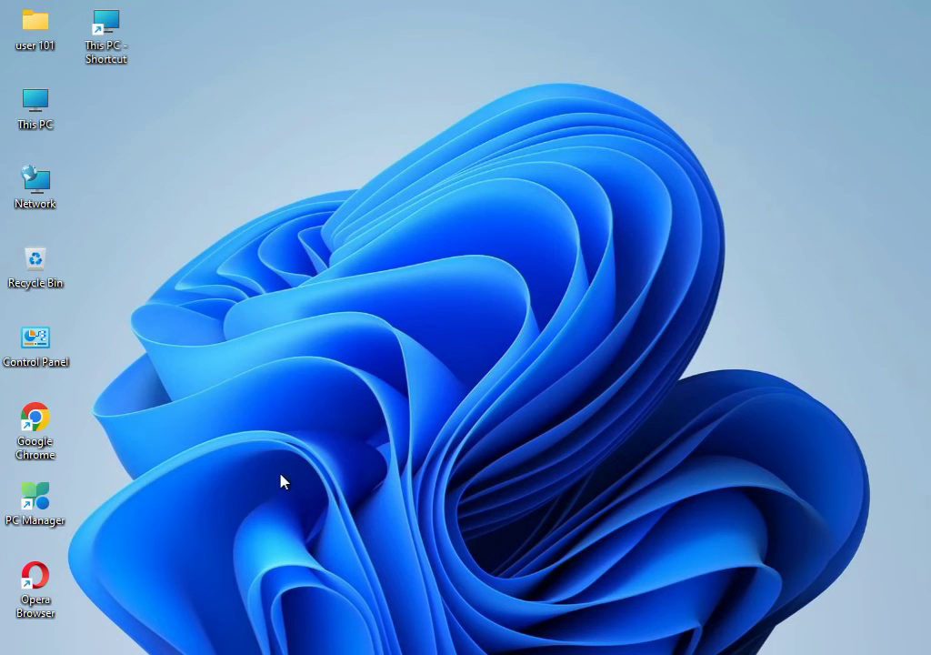
# - Find Command Prompt by searching for cmd and run it as administrator, allowing it to make changes
pyautogui.press('super')
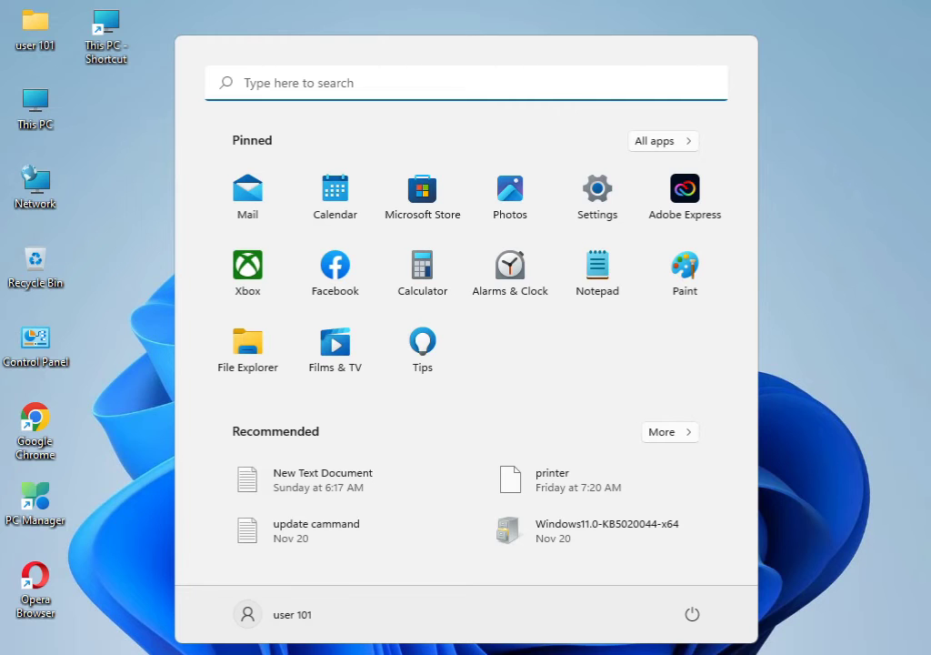
pyautogui.write('cmd')
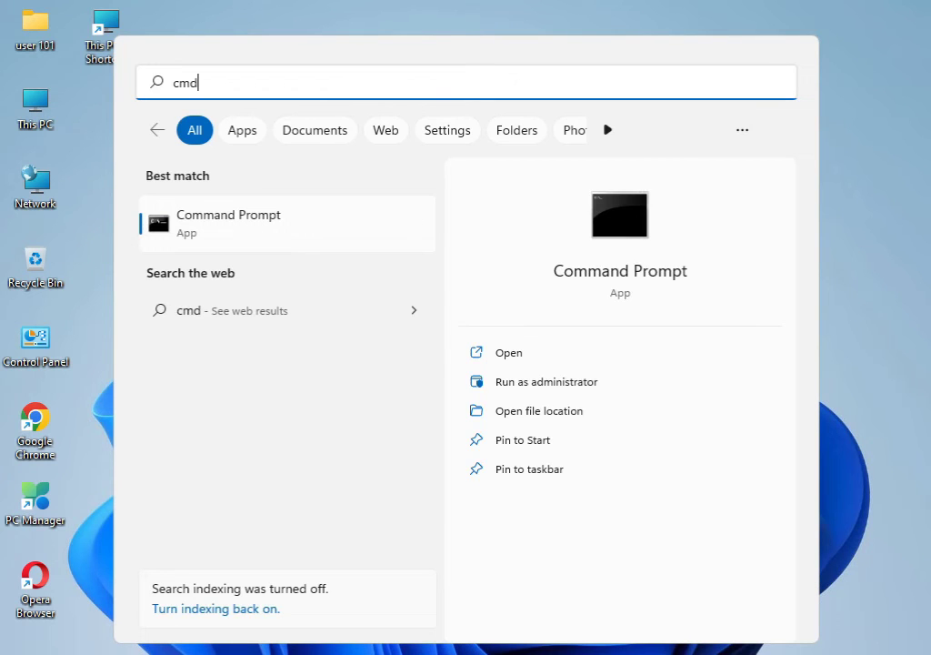
pyautogui.click(271, 233)
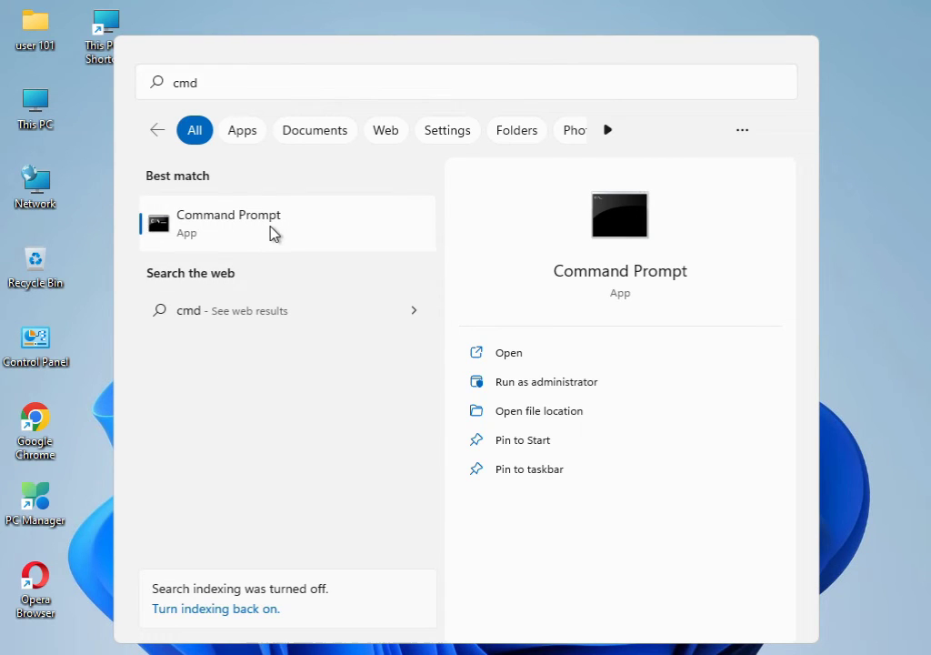
pyautogui.rightClick(271, 233)
pyautogui.click(312, 264)
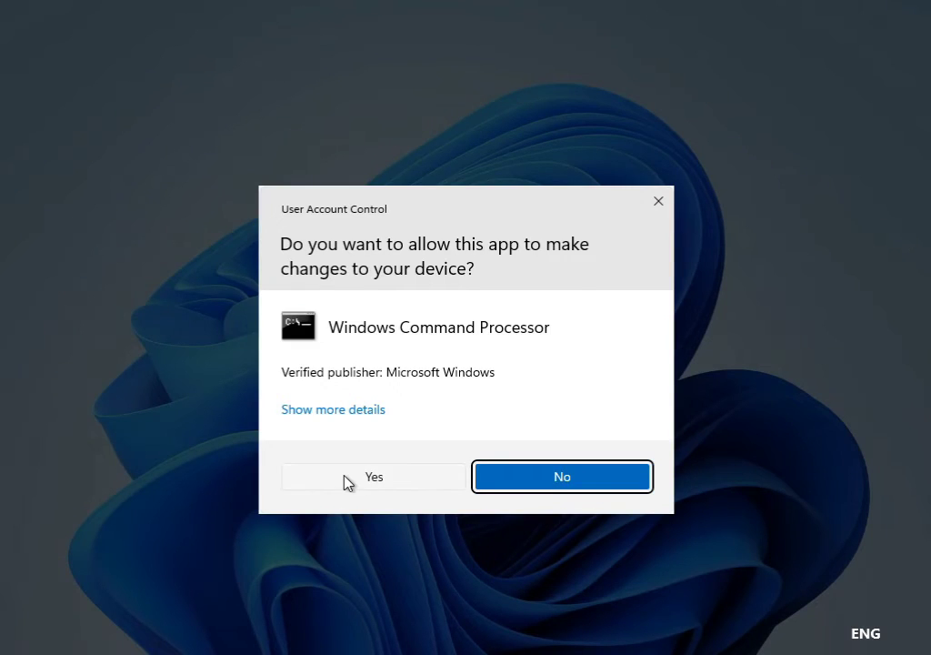
pyautogui.click(346, 482)
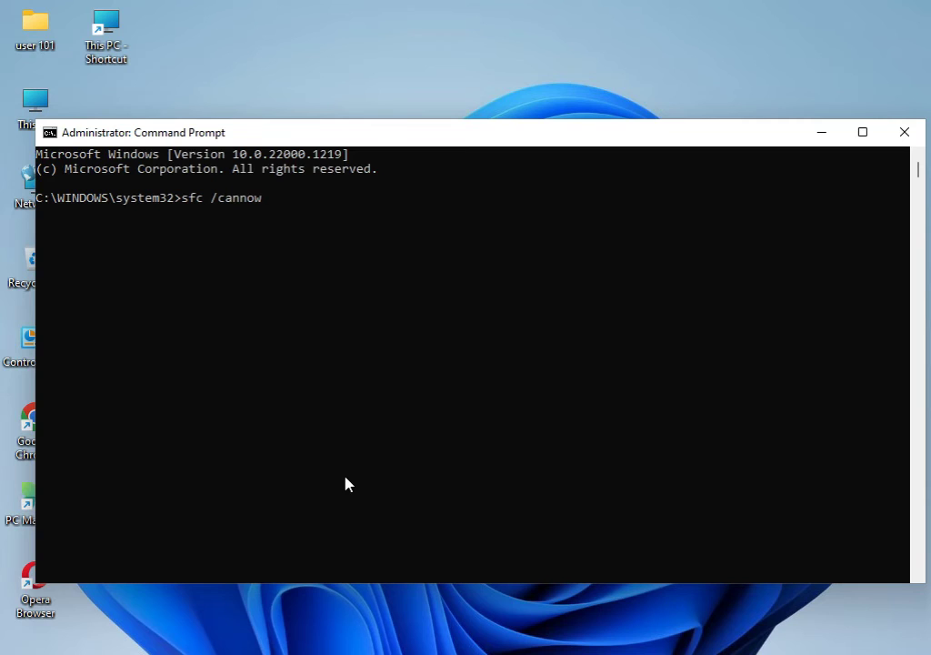
# - Correct the mistyped command to sfc /scannow and run the system file scan
pyautogui.press('BackSpace')
pyautogui.press('BackSpace')
pyautogui.press('BackSpace')
pyautogui.press('BackSpace')
pyautogui.press('BackSpace')
pyautogui.press('BackSpace')
pyautogui.write('scannow')
pyautogui.press('Return')
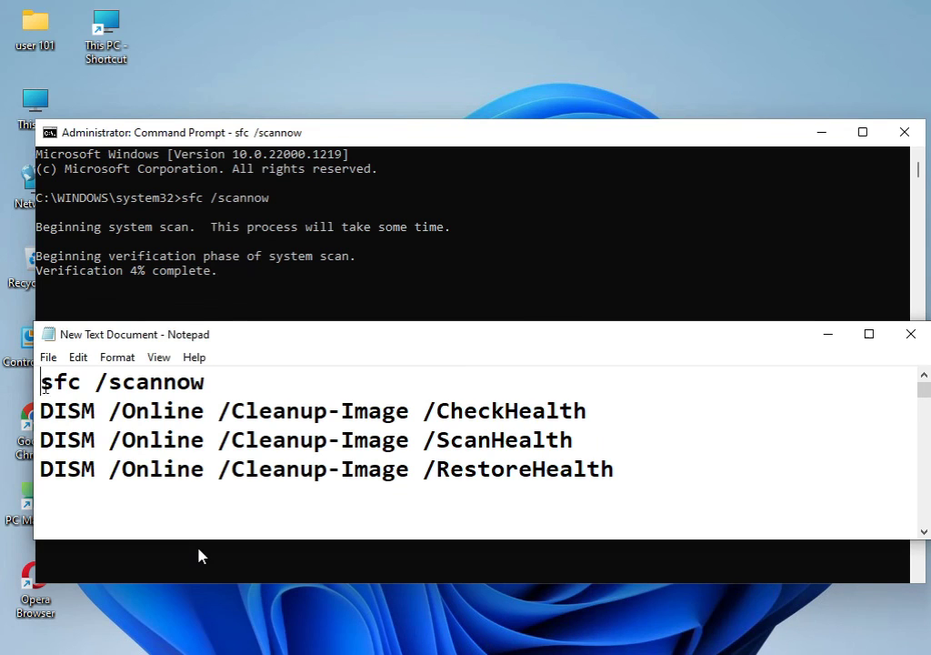
# - In Notepad, review the sfc /scannow command and the DISM /Online /Cleanup-Image commands with CheckHealth, ScanHealth and RestoreHealth one by one
pyautogui.moveTo(43, 383); pyautogui.dragTo(210, 383)
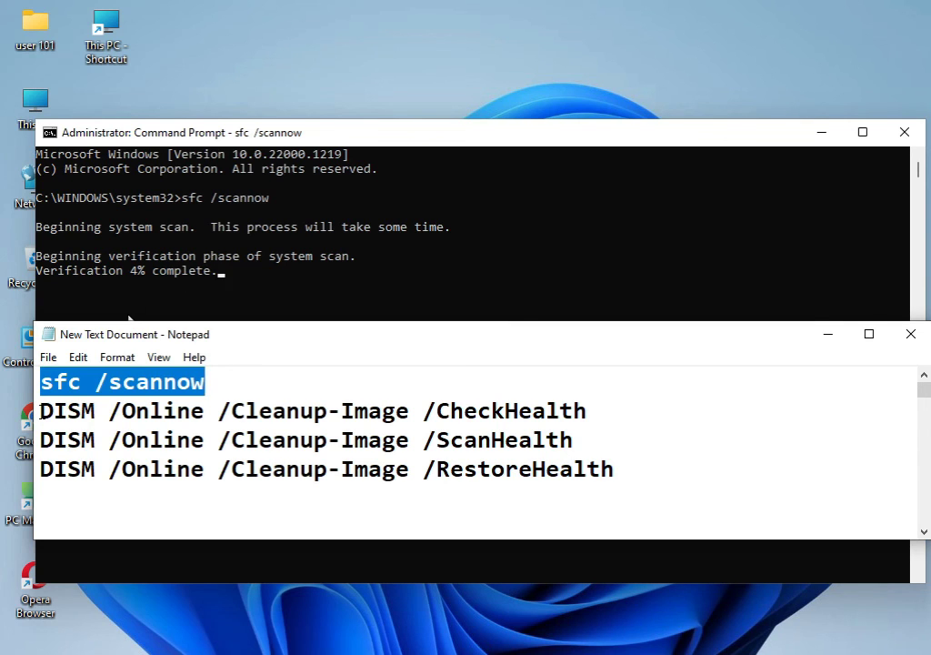
pyautogui.moveTo(40, 411); pyautogui.dragTo(588, 411)
pyautogui.moveTo(40, 440); pyautogui.dragTo(573, 440)
pyautogui.moveTo(40, 470); pyautogui.dragTo(628, 455)
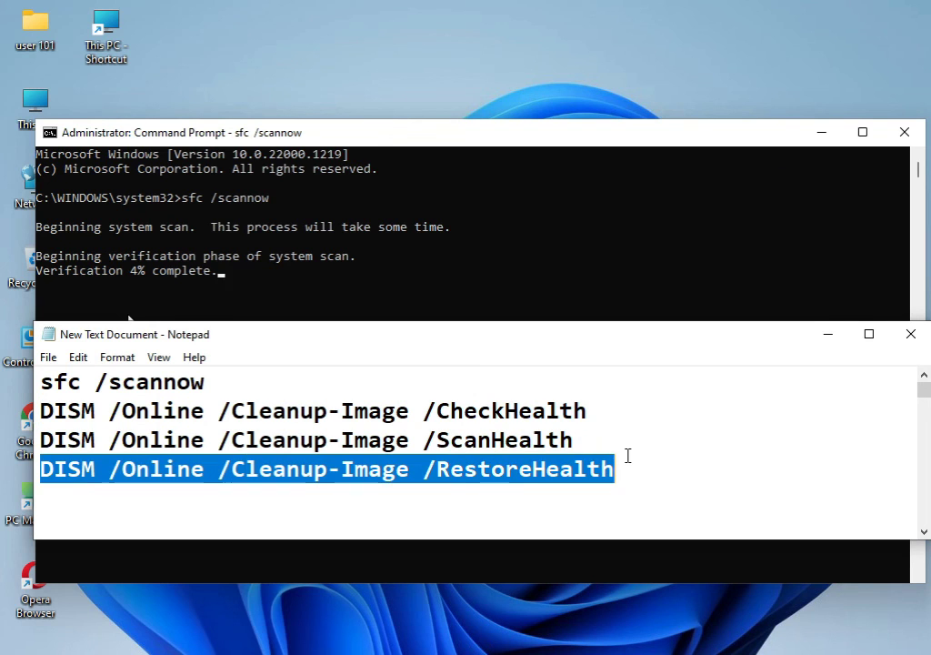